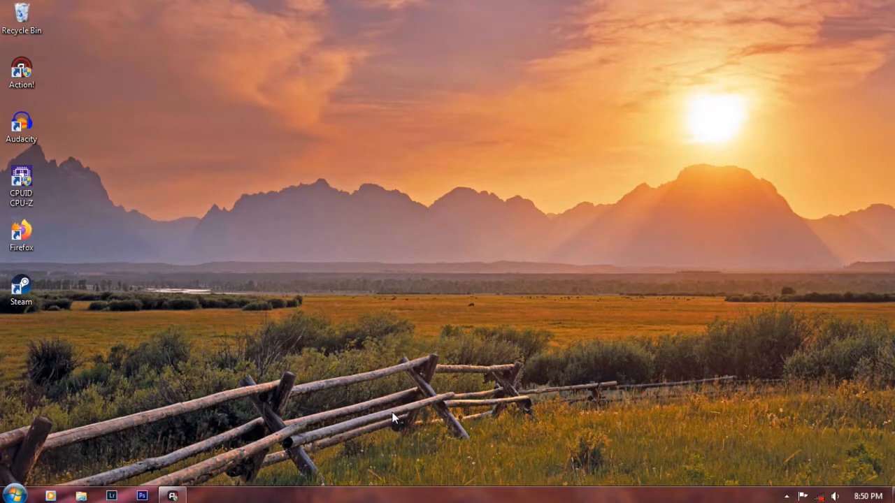
Launch Adobe After Effects CS6
{"action": "left_click", "coordinate": [14, 495]}
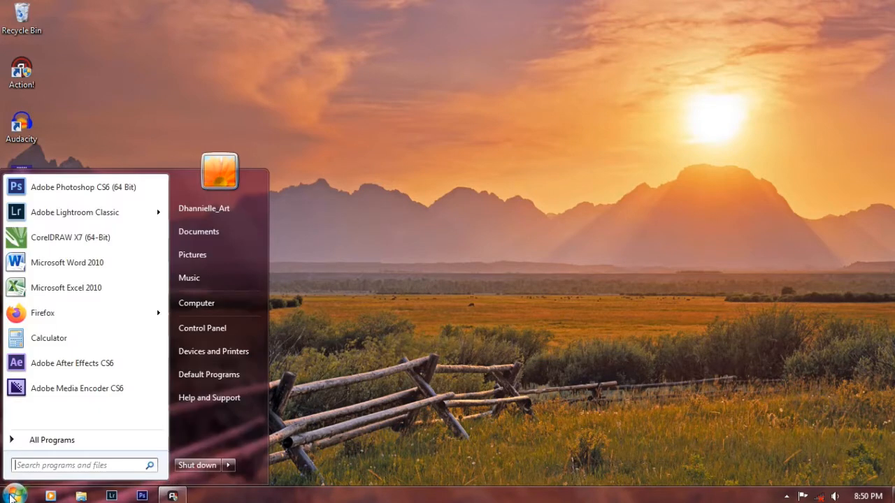
{"action": "left_click", "coordinate": [81, 370]}
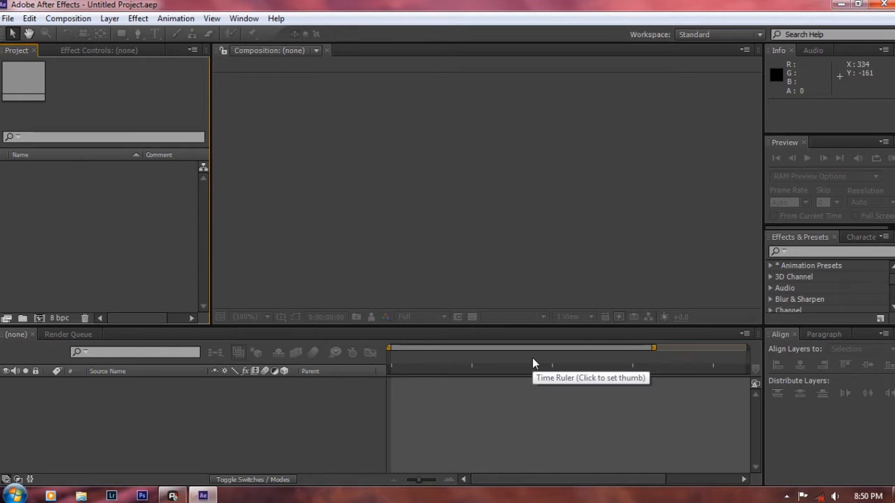
Switch the workspace to All Panels and to Animation, and return it to Standard
{"action": "left_click", "coordinate": [710, 35]}
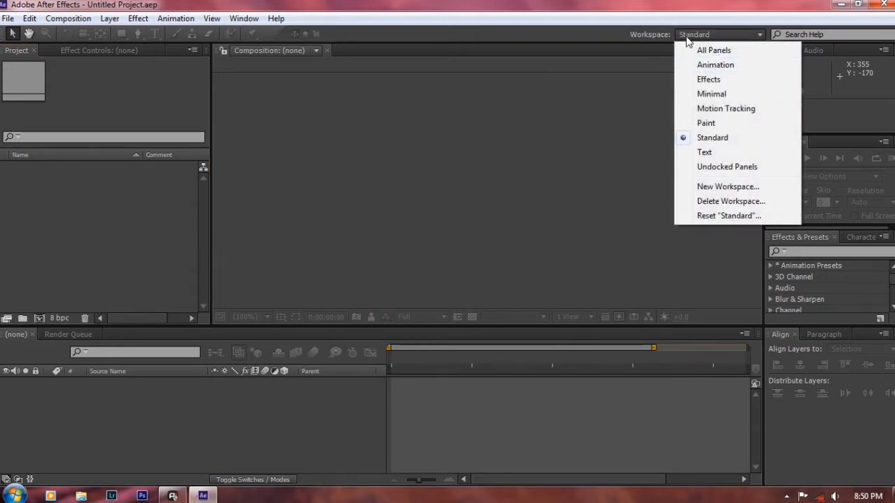
{"action": "left_click", "coordinate": [706, 50]}
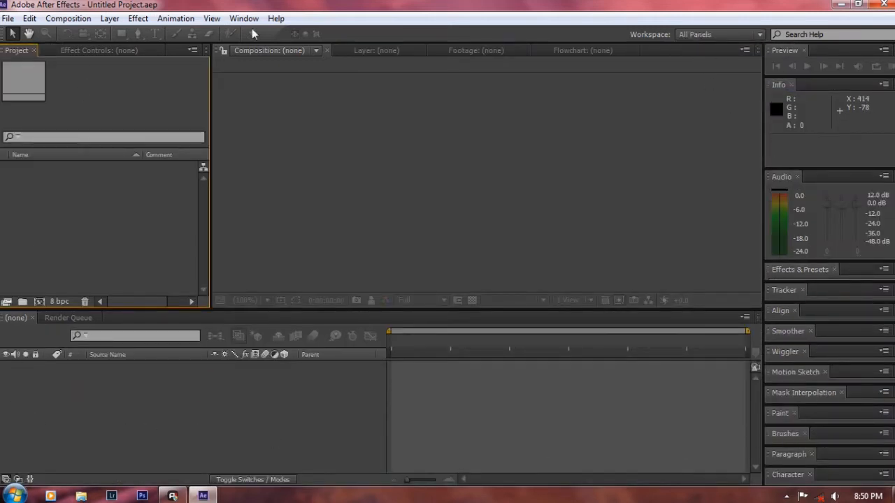
{"action": "left_click", "coordinate": [732, 36]}
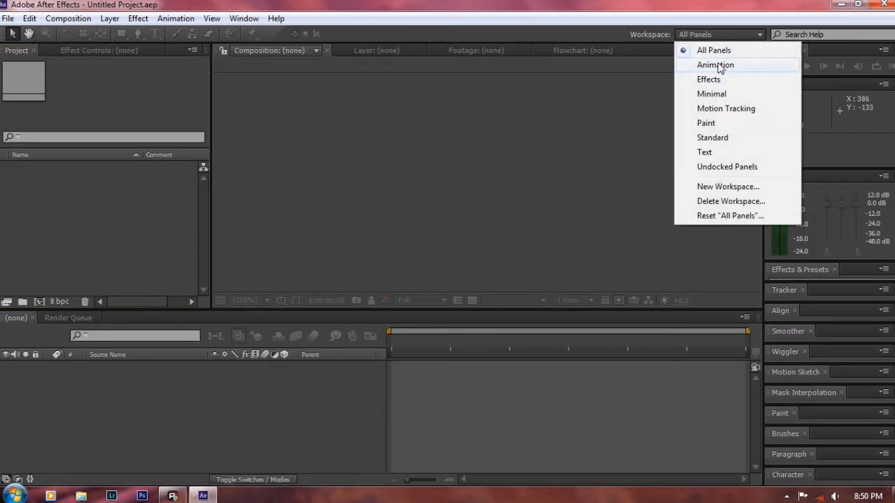
{"action": "left_click", "coordinate": [716, 66]}
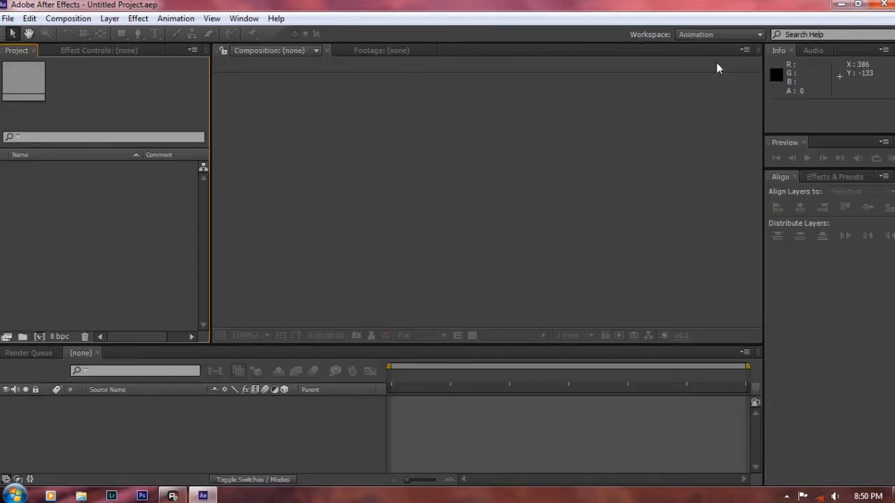
{"action": "left_click", "coordinate": [690, 39]}
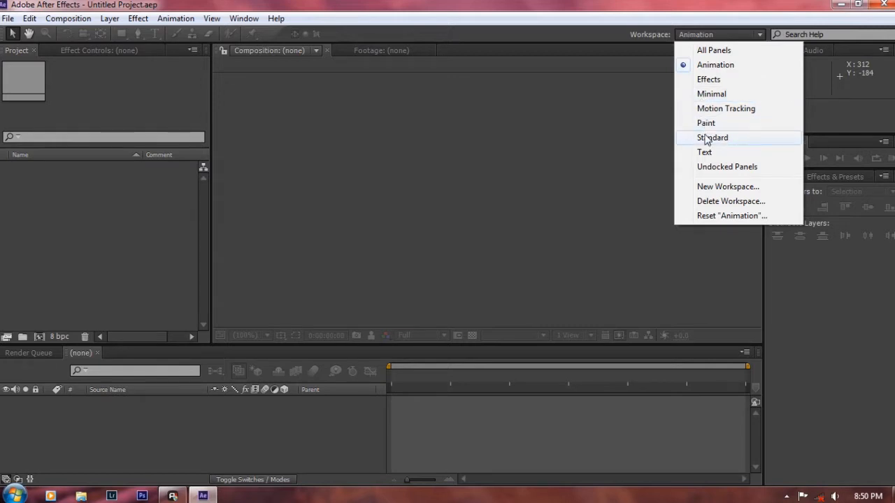
{"action": "left_click", "coordinate": [707, 137]}
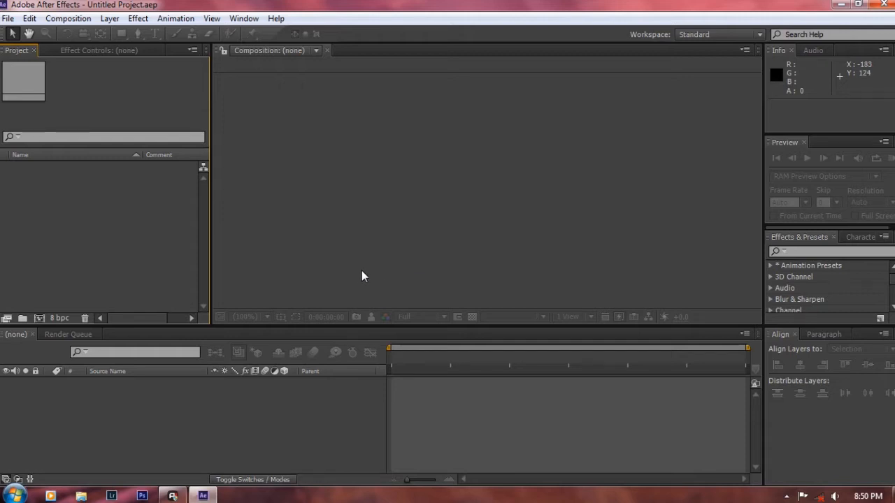
Examine the available commands for files, compositions, effects, animation and views
{"action": "left_click", "coordinate": [8, 19]}
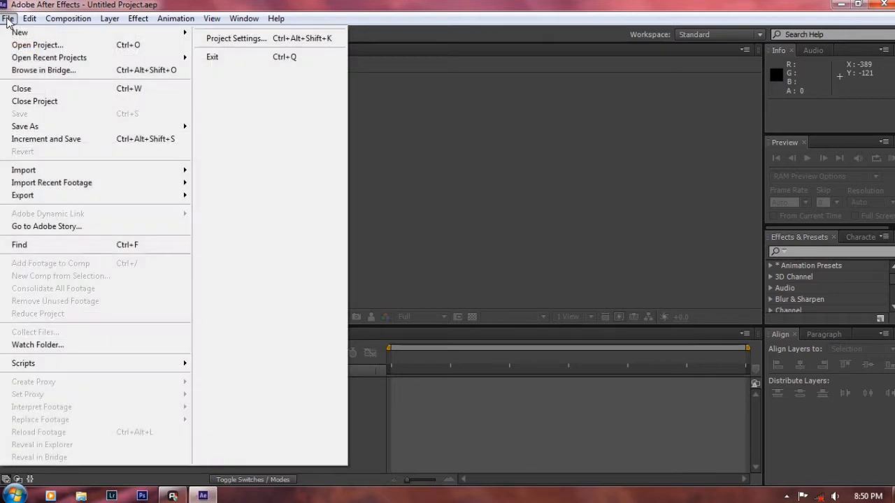
{"action": "mouse_move", "coordinate": [11, 33]}
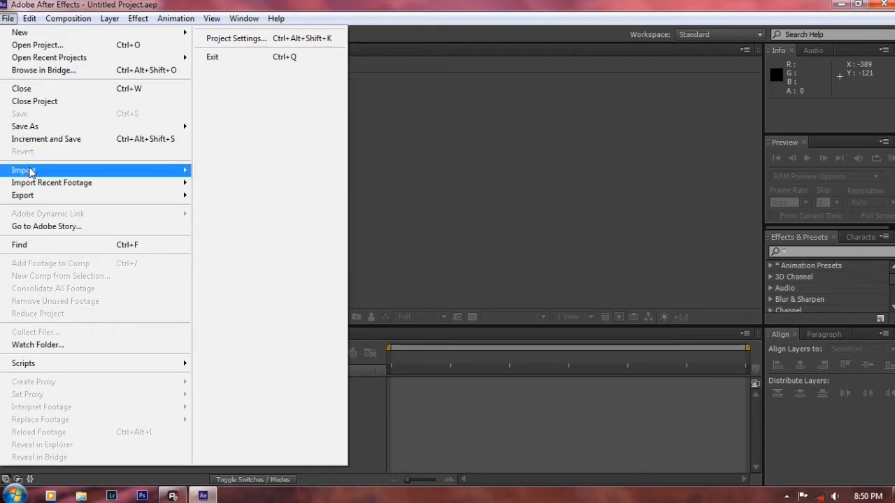
{"action": "mouse_move", "coordinate": [30, 198]}
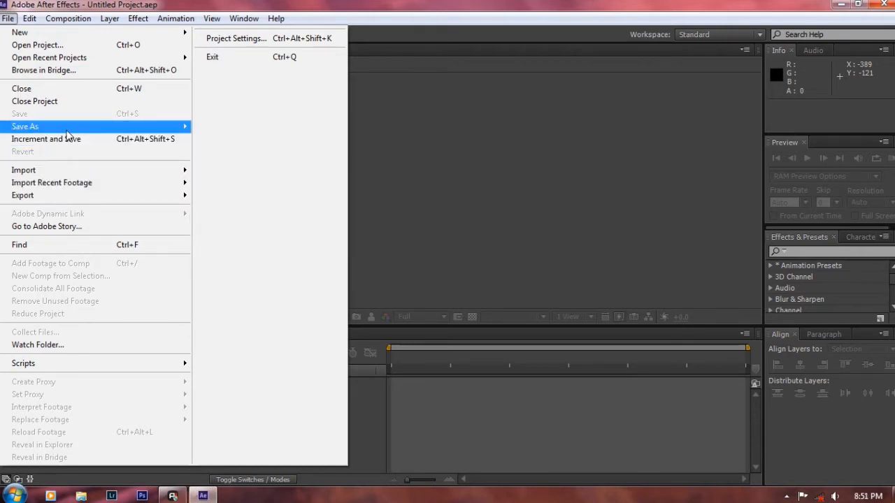
{"action": "mouse_move", "coordinate": [67, 133]}
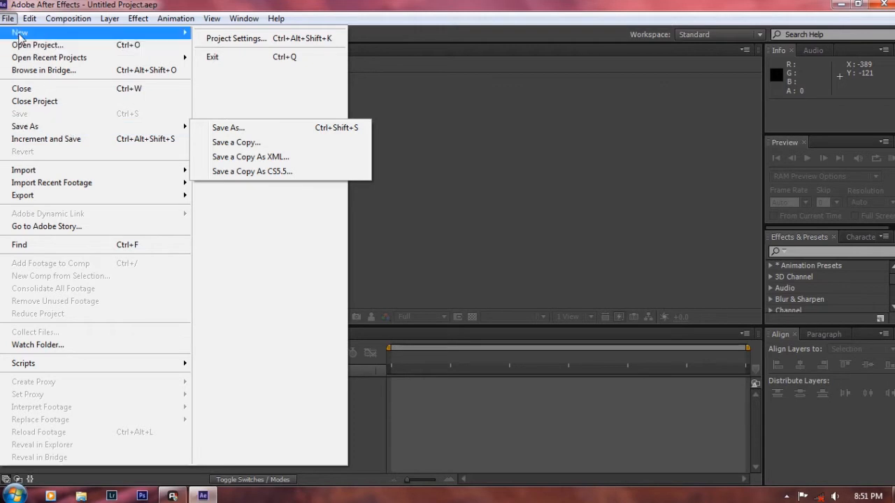
{"action": "mouse_move", "coordinate": [49, 21]}
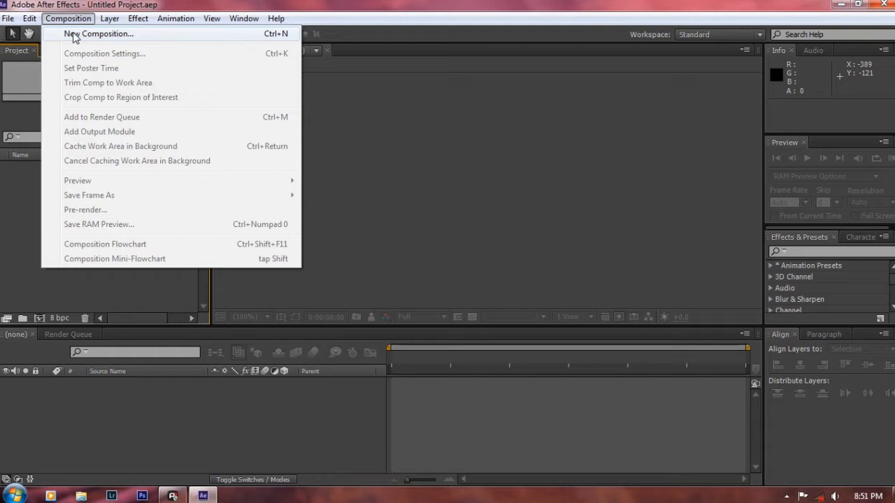
{"action": "mouse_move", "coordinate": [109, 21]}
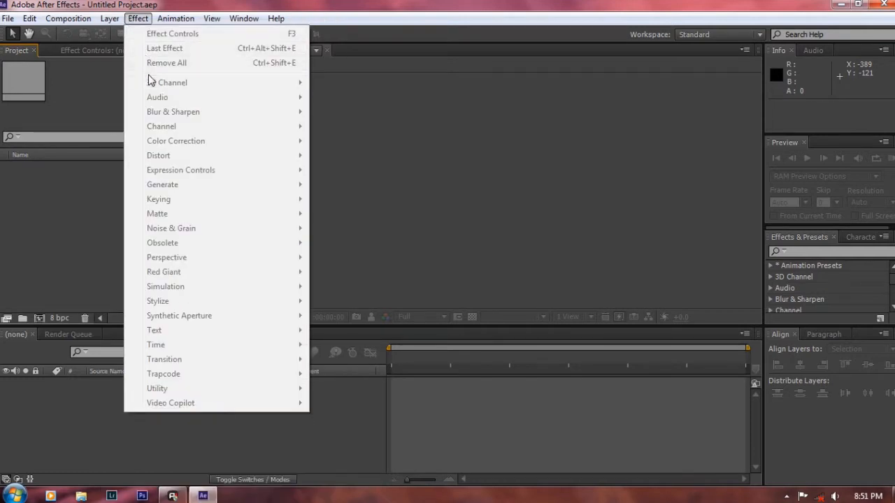
{"action": "mouse_move", "coordinate": [168, 21]}
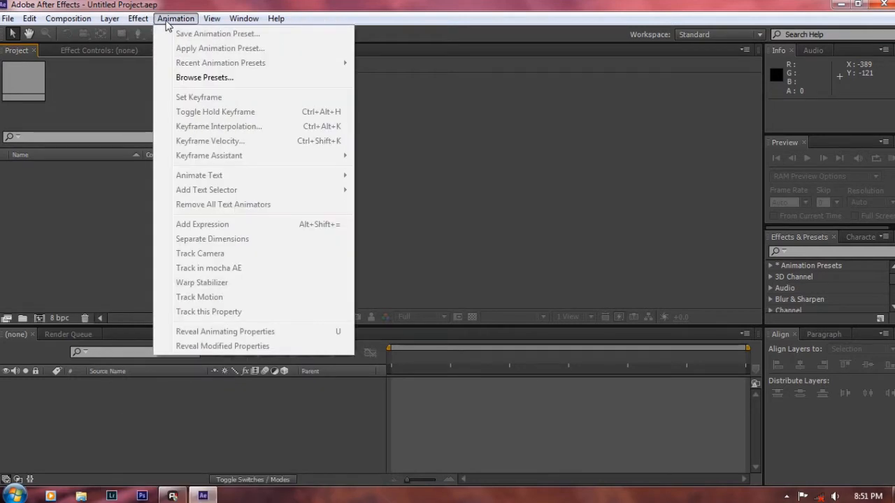
{"action": "mouse_move", "coordinate": [207, 23]}
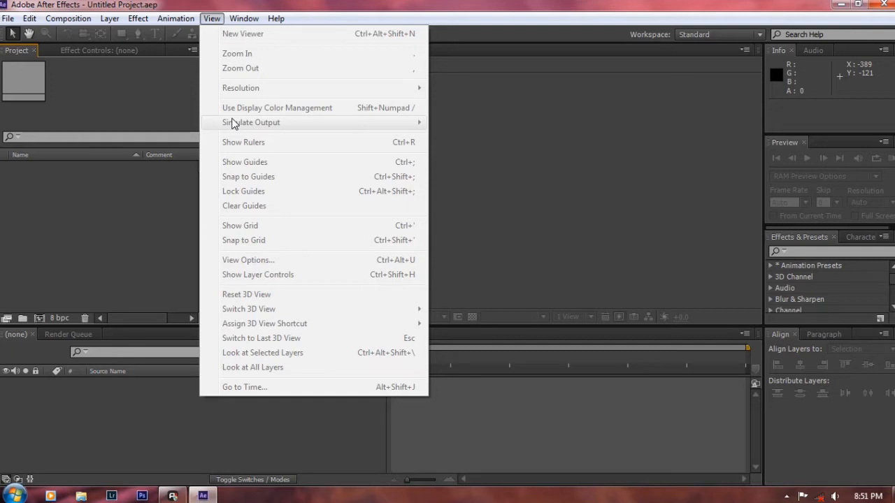
Bring the Character panel to the front and hide it from the workspace
{"action": "mouse_move", "coordinate": [238, 19]}
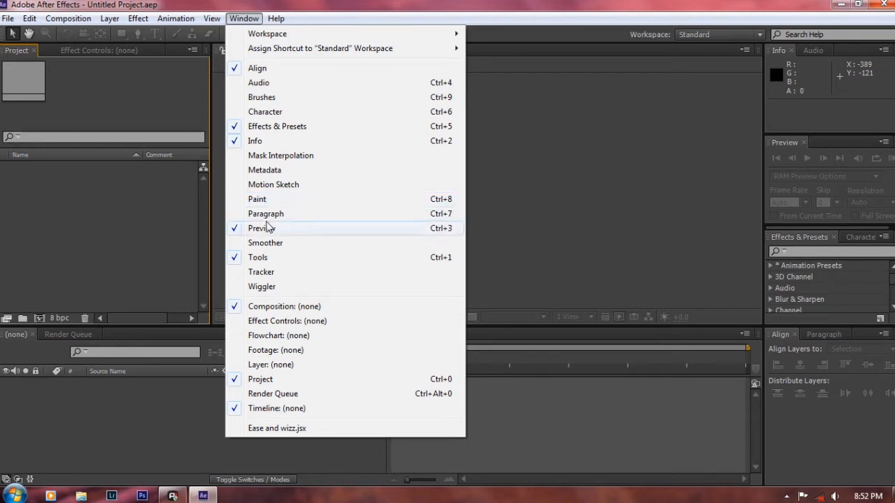
{"action": "left_click", "coordinate": [242, 113]}
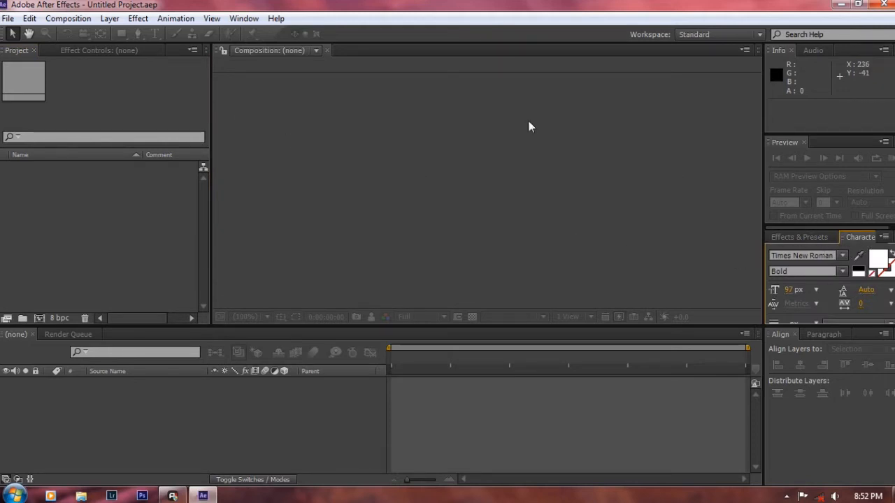
{"action": "left_click", "coordinate": [234, 20]}
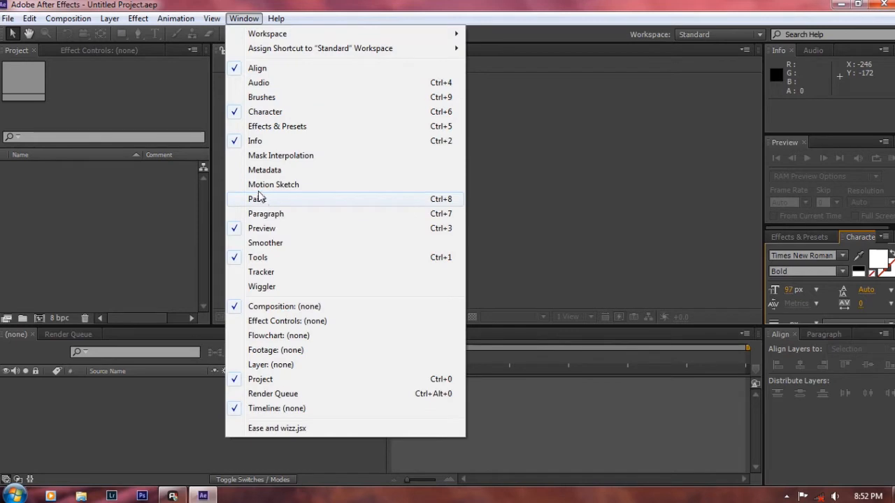
{"action": "left_click", "coordinate": [238, 114]}
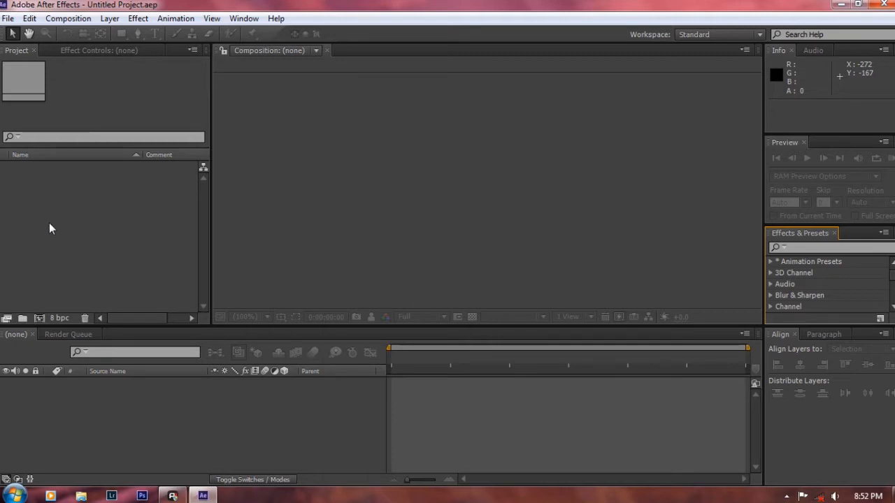
Examine the Effect Controls, Project, Effects & Presets, Align and Paragraph panels and the lists of available effects and panels
{"action": "left_click", "coordinate": [65, 52]}
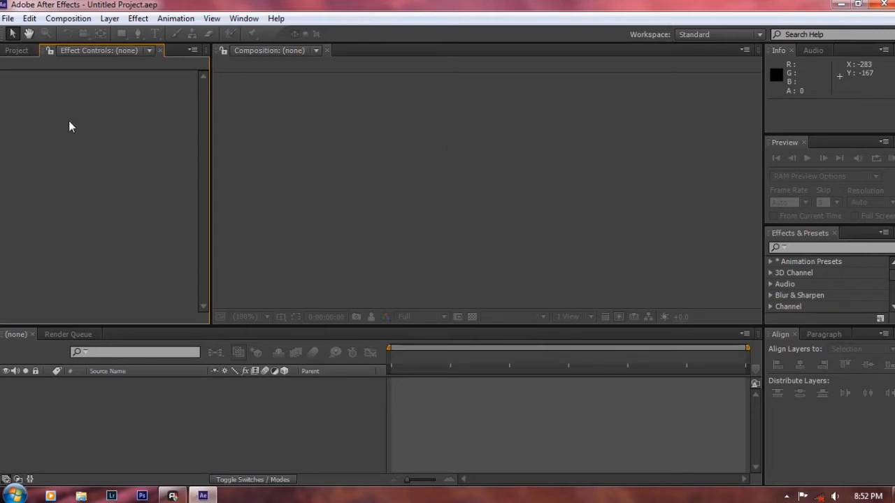
{"action": "left_click", "coordinate": [18, 51]}
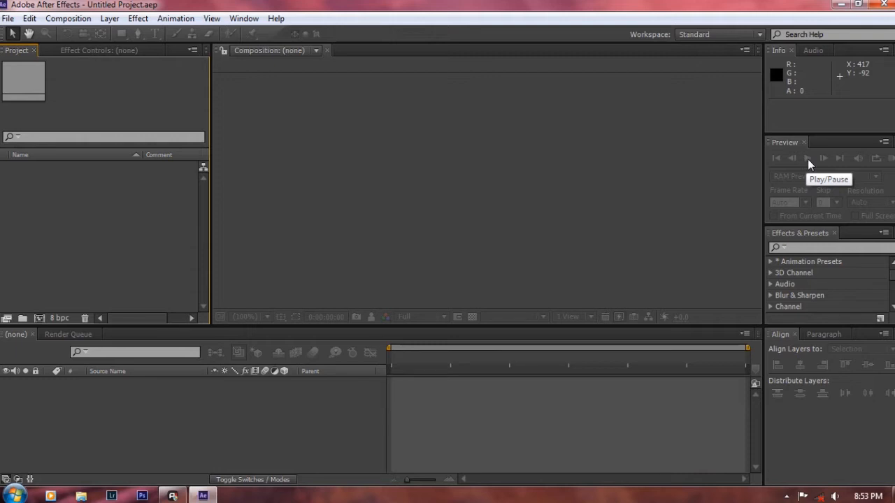
{"action": "left_click", "coordinate": [809, 247]}
{"action": "left_click", "coordinate": [141, 21]}
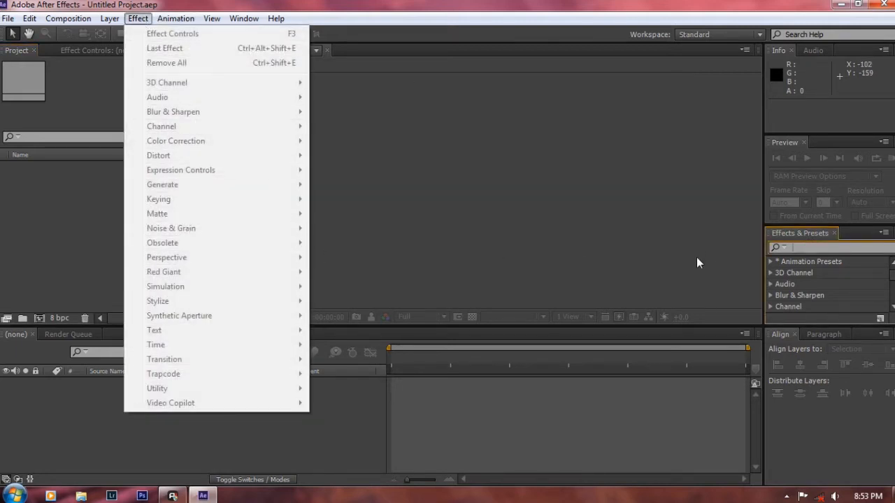
{"action": "left_click", "coordinate": [797, 248]}
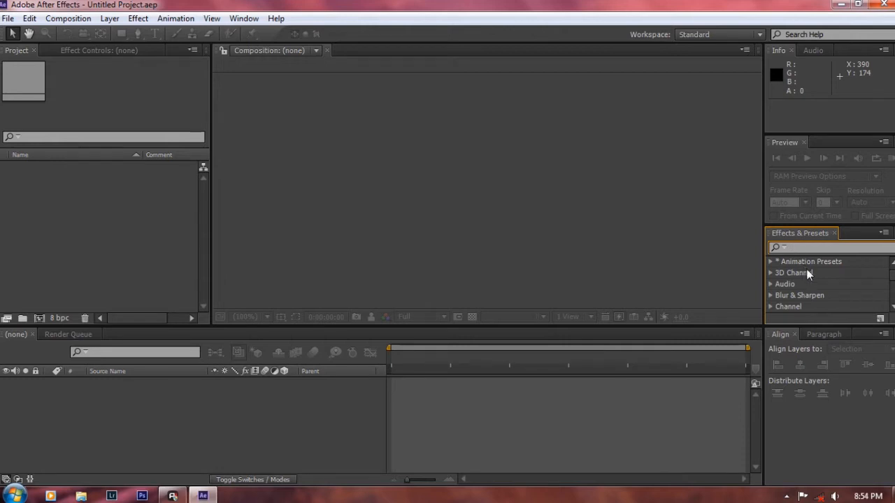
{"action": "left_click", "coordinate": [814, 334]}
{"action": "left_click", "coordinate": [788, 334]}
{"action": "left_click", "coordinate": [826, 335]}
{"action": "left_click", "coordinate": [243, 19]}
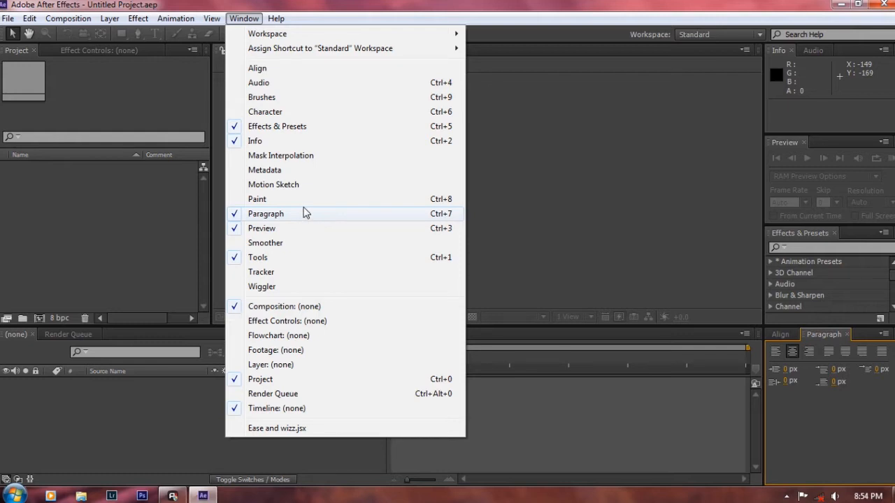
{"action": "left_click", "coordinate": [493, 188]}
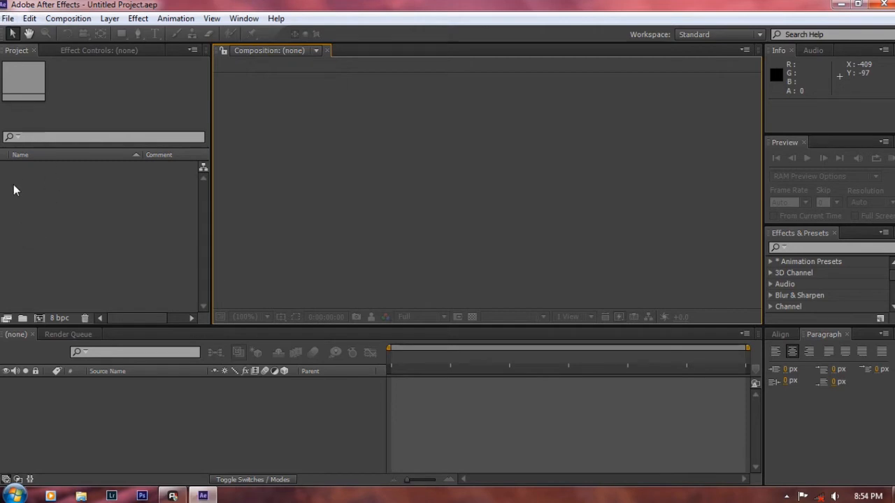
Create a new empty project
{"action": "left_click", "coordinate": [8, 18]}
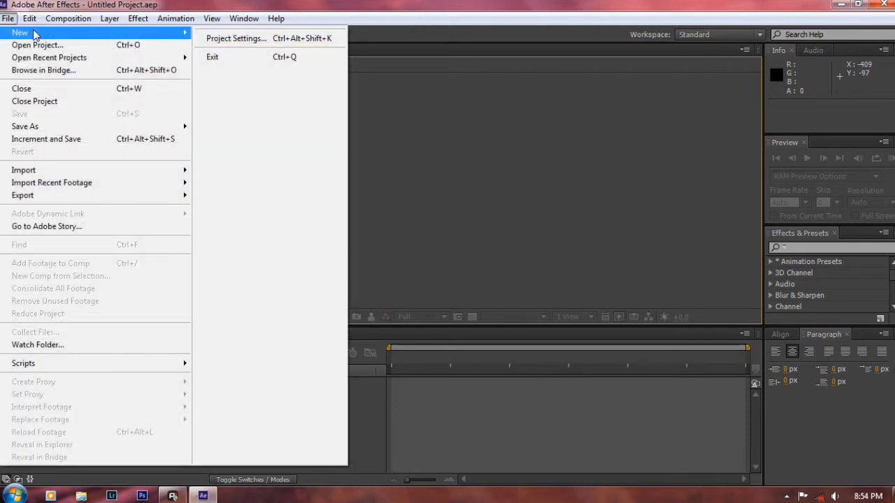
{"action": "mouse_move", "coordinate": [36, 32]}
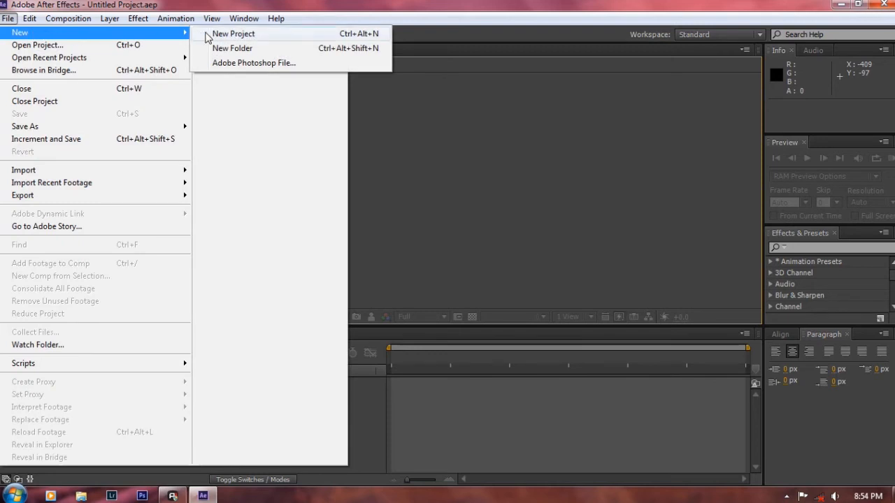
{"action": "left_click", "coordinate": [207, 35]}
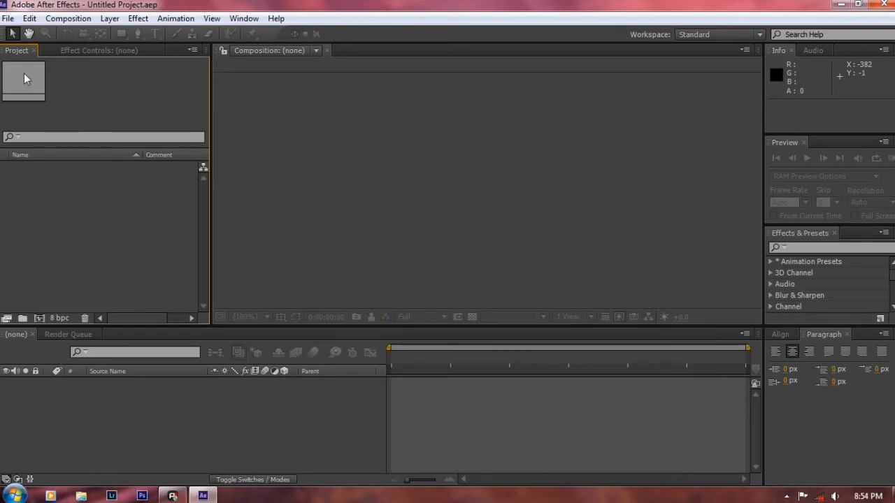
Start a new composition and name it Scene 1
{"action": "left_click", "coordinate": [7, 18]}
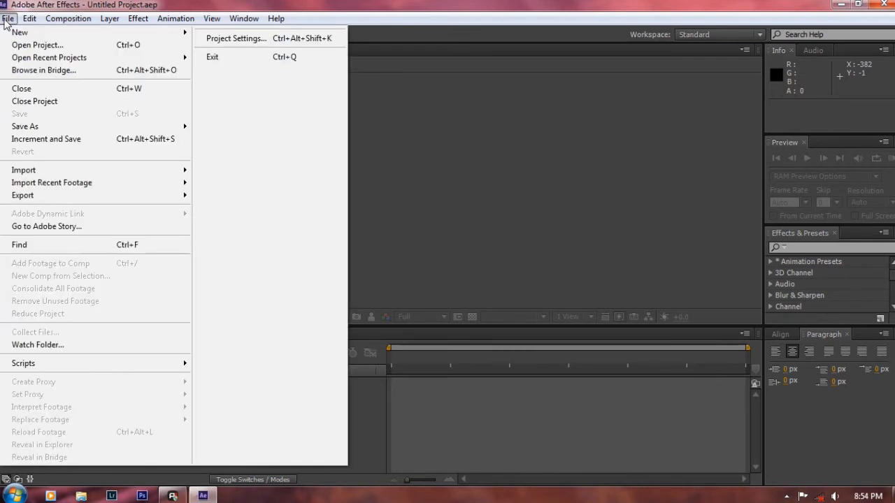
{"action": "mouse_move", "coordinate": [68, 19]}
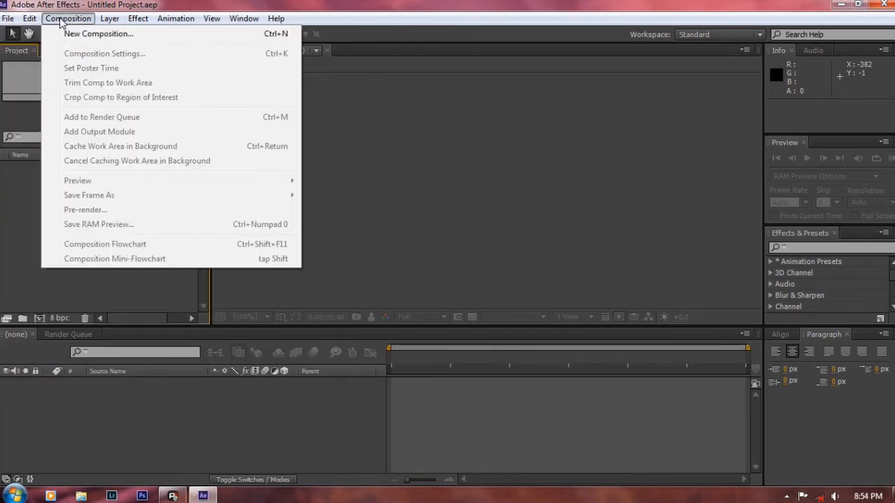
{"action": "left_click", "coordinate": [92, 35]}
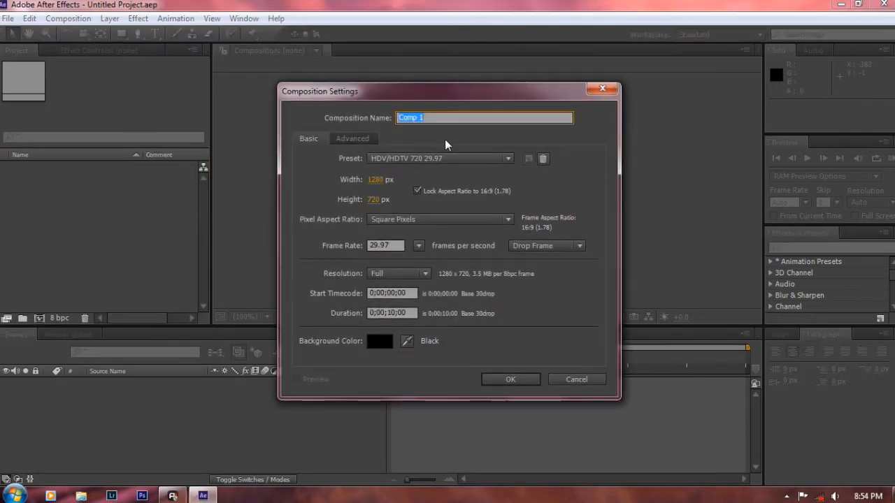
{"action": "type", "text": "Scene 1"}
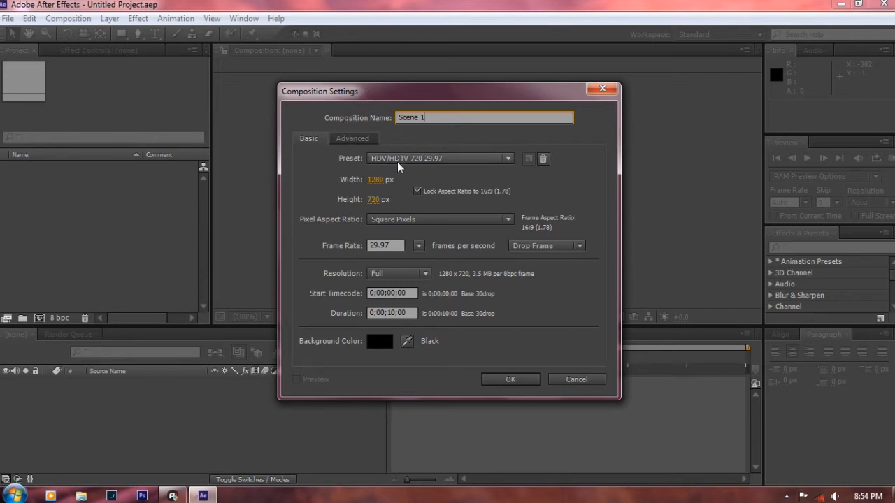
Examine the preset, frame rate, resolution and duration settings available for the new composition
{"action": "left_click", "coordinate": [398, 165]}
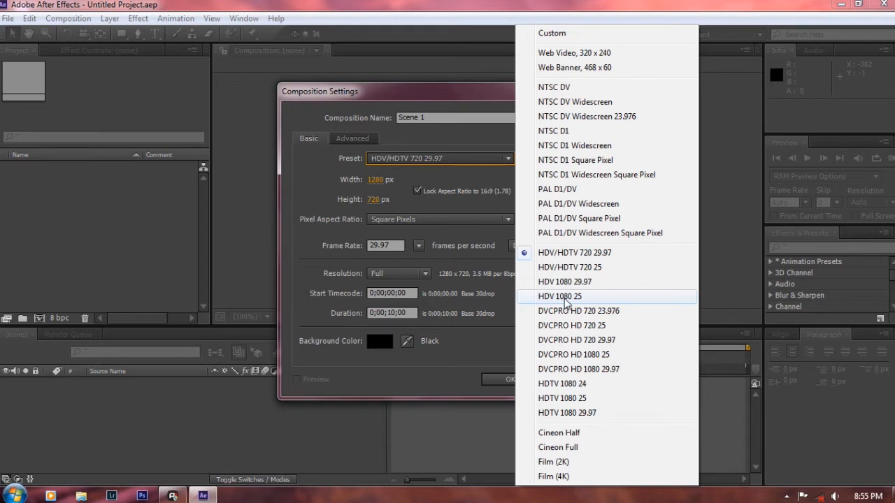
{"action": "left_click", "coordinate": [456, 180]}
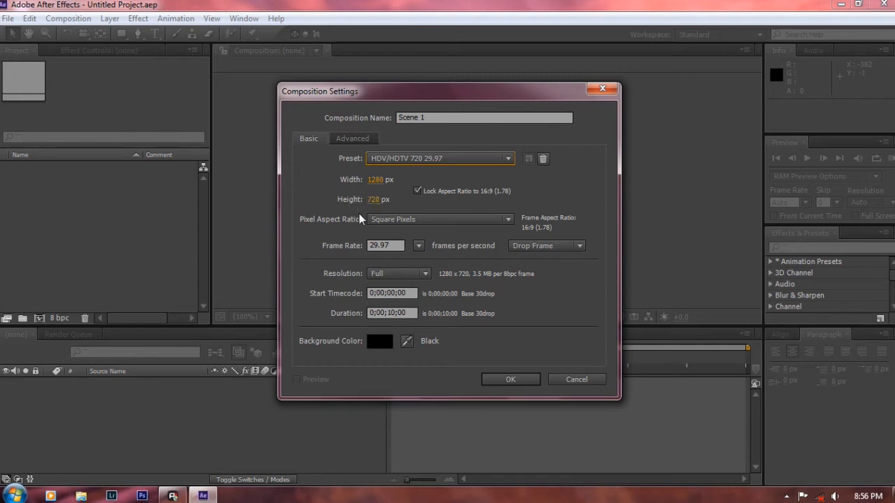
{"action": "left_click", "coordinate": [386, 246]}
{"action": "left_click", "coordinate": [417, 246]}
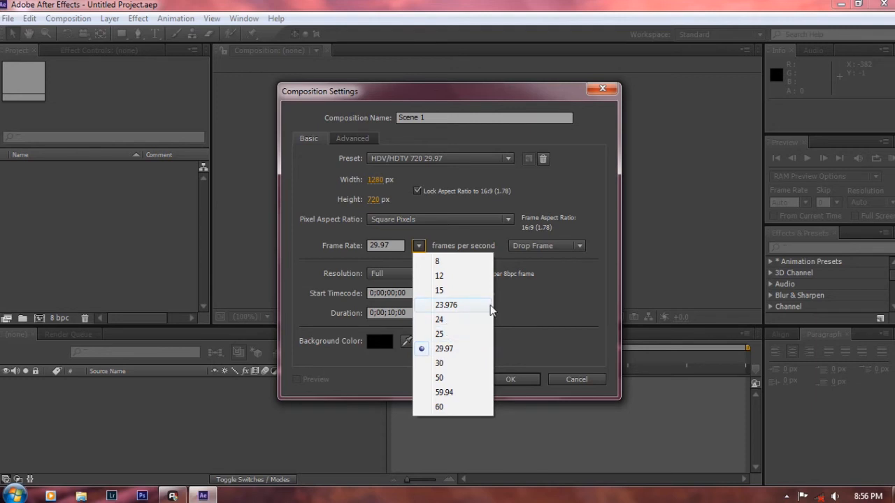
{"action": "left_click", "coordinate": [520, 295]}
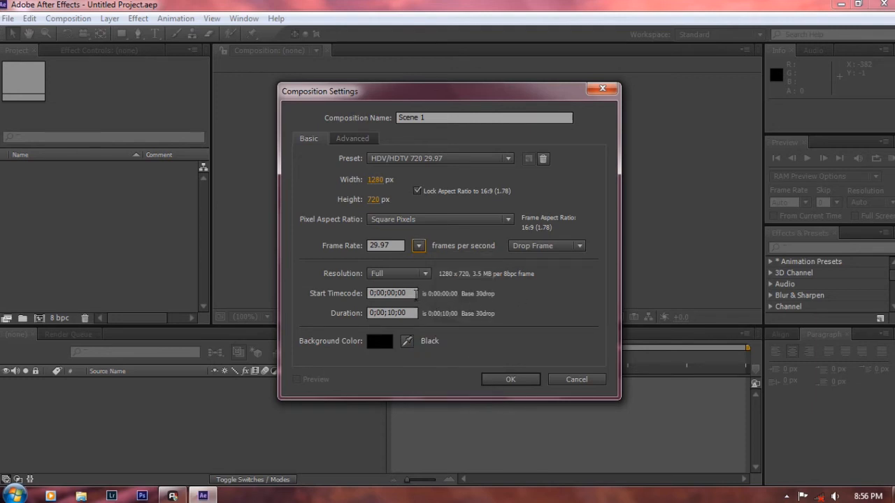
{"action": "left_click", "coordinate": [421, 278]}
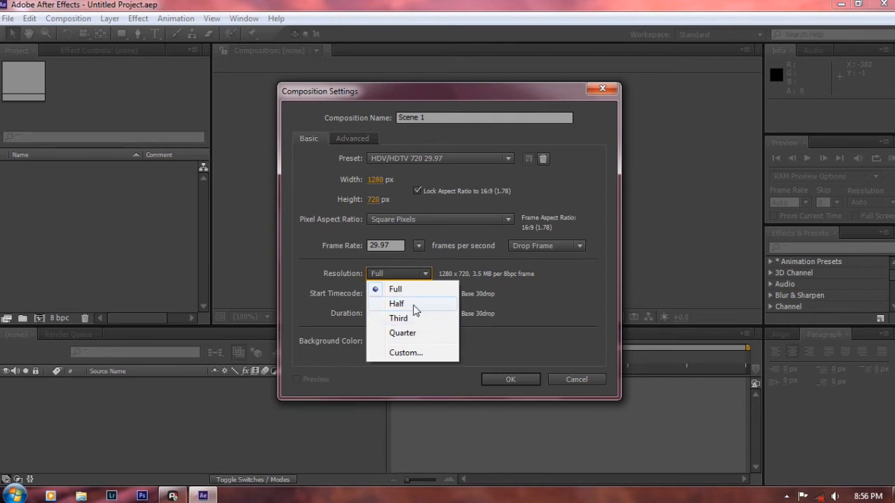
{"action": "left_click", "coordinate": [499, 295]}
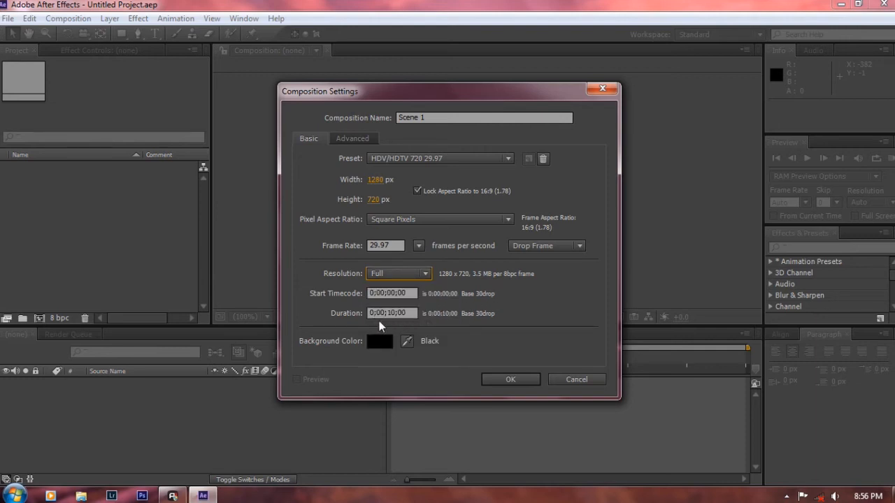
{"action": "left_click_drag", "start_coordinate": [387, 314], "coordinate": [393, 315]}
{"action": "left_click", "coordinate": [405, 314]}
{"action": "left_click_drag", "start_coordinate": [386, 313], "coordinate": [391, 313]}
{"action": "left_click", "coordinate": [389, 313]}
{"action": "left_click", "coordinate": [383, 343]}
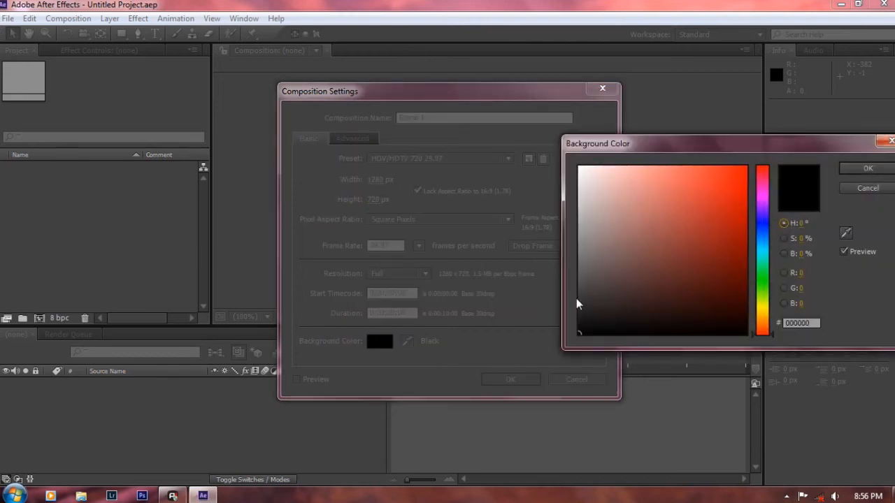
{"action": "left_click_drag", "start_coordinate": [725, 204], "coordinate": [747, 167]}
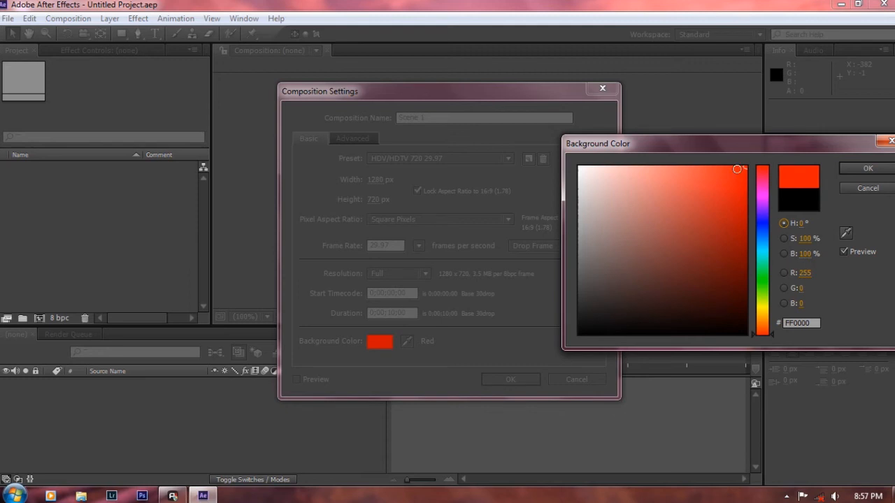
{"action": "left_click", "coordinate": [867, 189]}
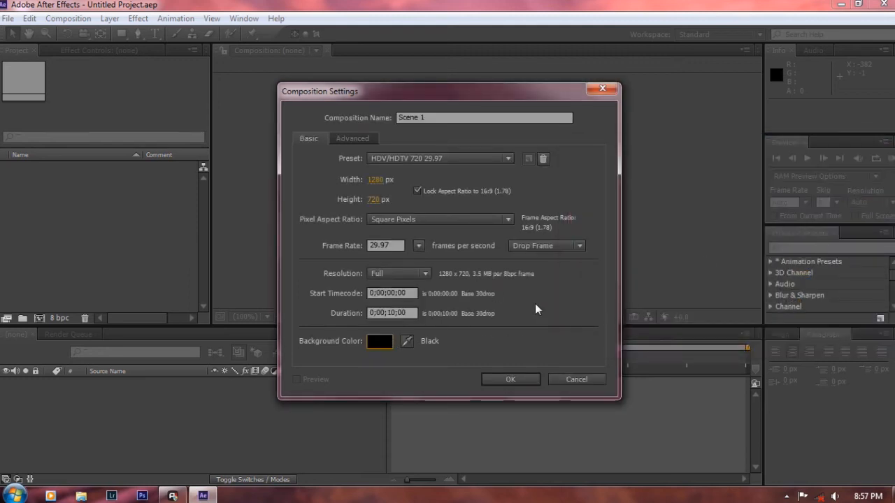
Create the Scene 1 composition with the HDV/HDTV 720 29.97 preset, full resolution and a black background
{"action": "left_click", "coordinate": [511, 381]}
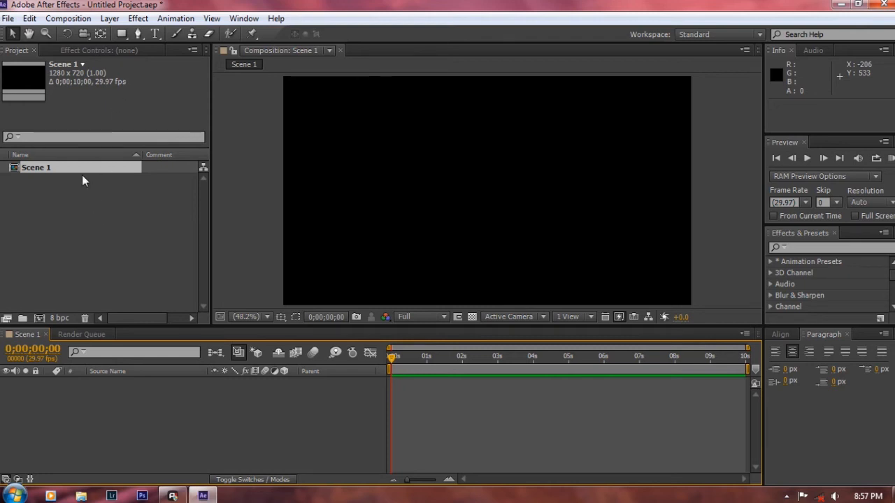
Add a new black solid layer of 1280 x 720 px with square pixels to Scene 1
{"action": "left_click", "coordinate": [110, 19]}
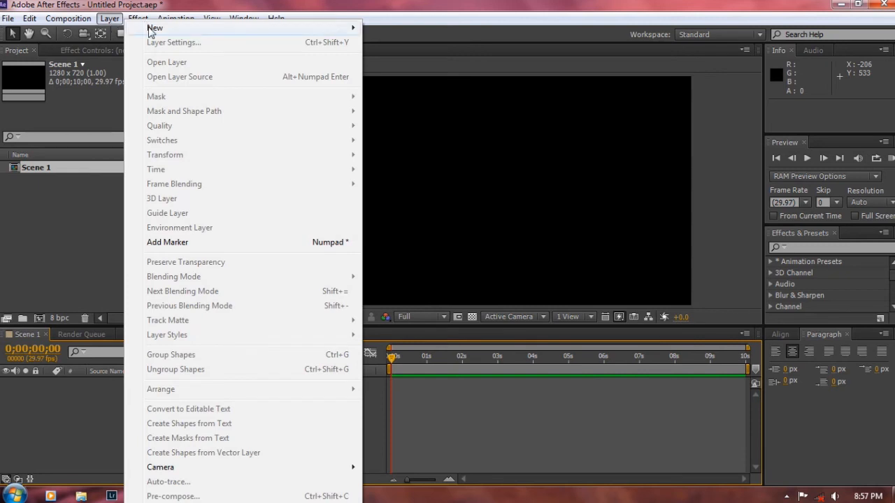
{"action": "mouse_move", "coordinate": [151, 30]}
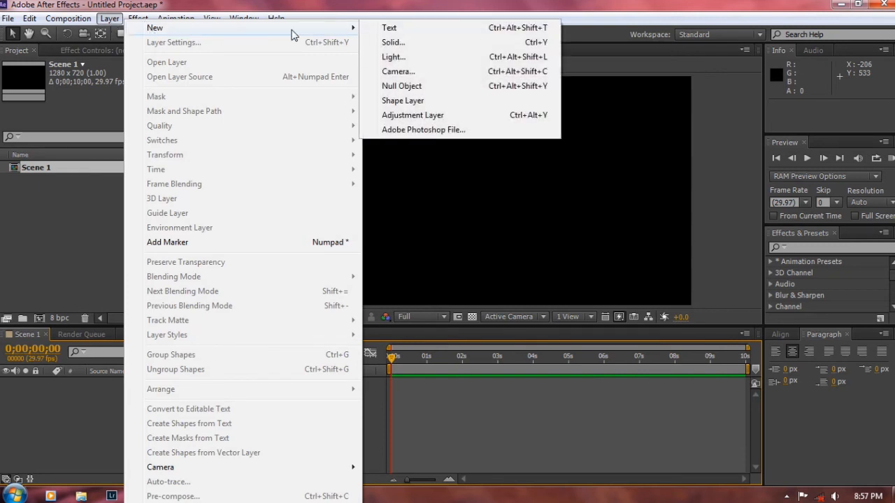
{"action": "left_click", "coordinate": [391, 43]}
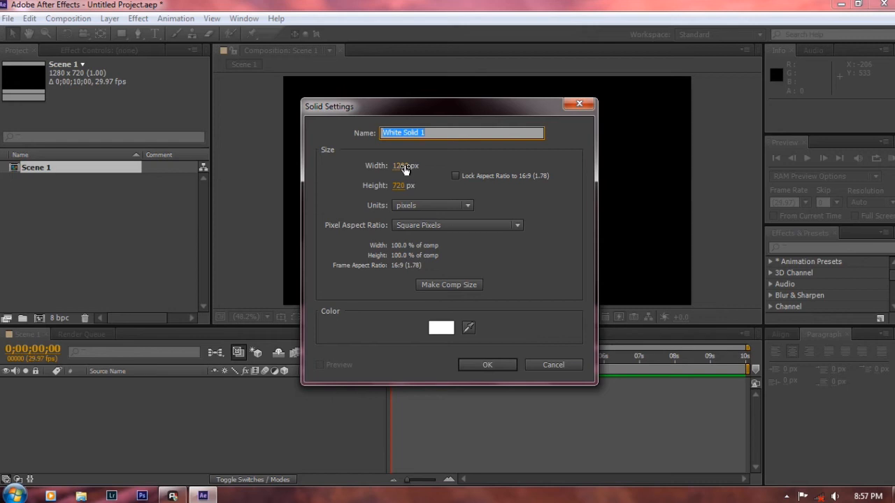
{"action": "left_click", "coordinate": [464, 330]}
{"action": "left_click", "coordinate": [443, 327]}
{"action": "left_click", "coordinate": [443, 327]}
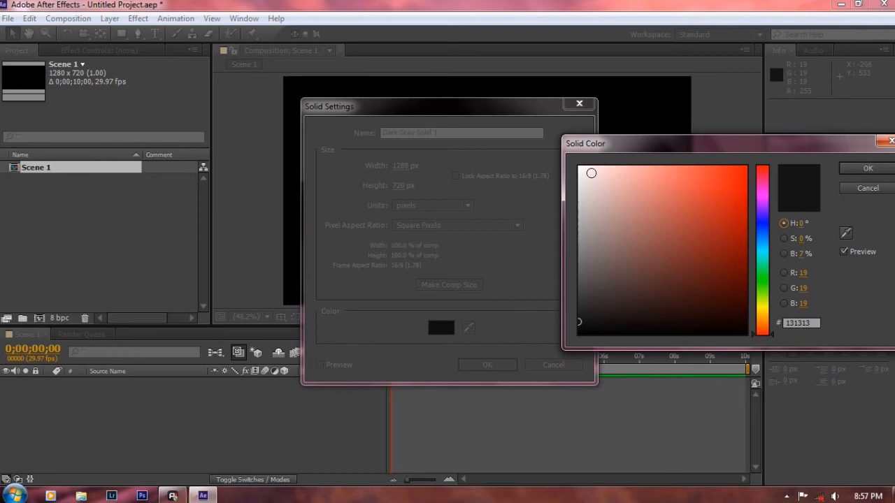
{"action": "left_click_drag", "start_coordinate": [591, 174], "coordinate": [562, 157]}
{"action": "left_click", "coordinate": [606, 317]}
{"action": "left_click", "coordinate": [856, 169]}
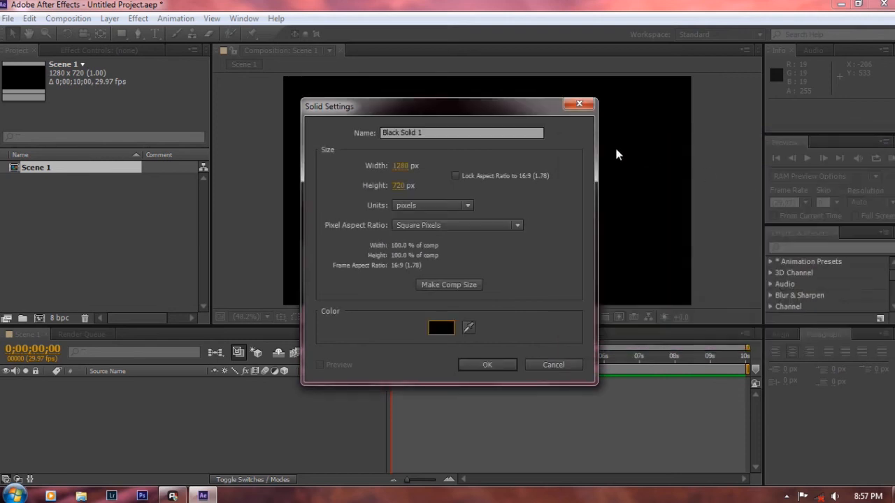
{"action": "left_click", "coordinate": [494, 364]}
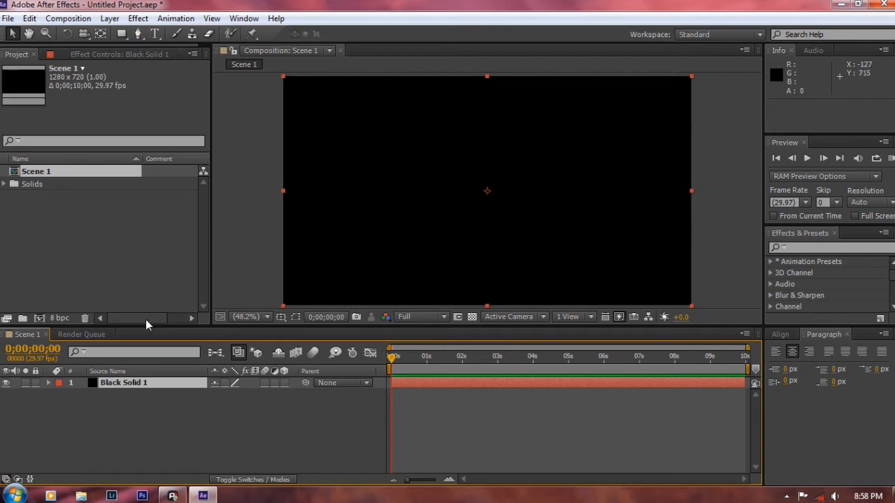
Examine the types of new layers that can be added to the composition, such as text, light and camera
{"action": "left_click", "coordinate": [118, 19]}
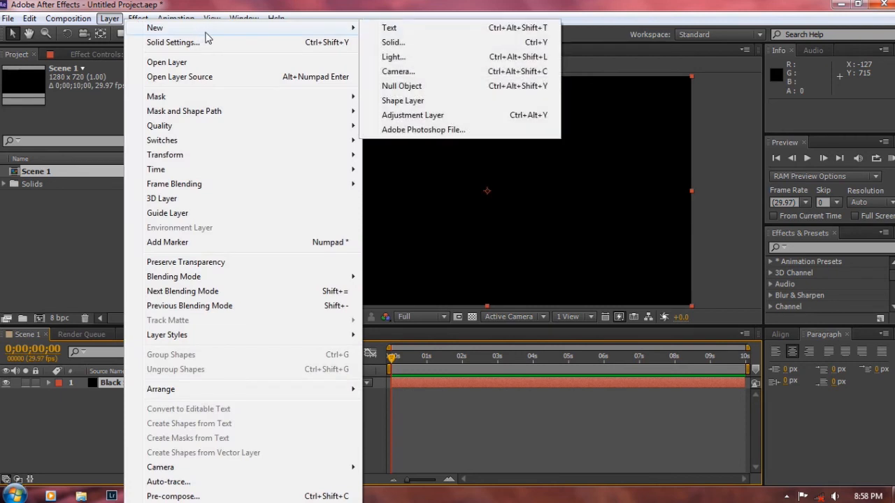
{"action": "left_click", "coordinate": [98, 403]}
{"action": "left_click", "coordinate": [106, 382]}
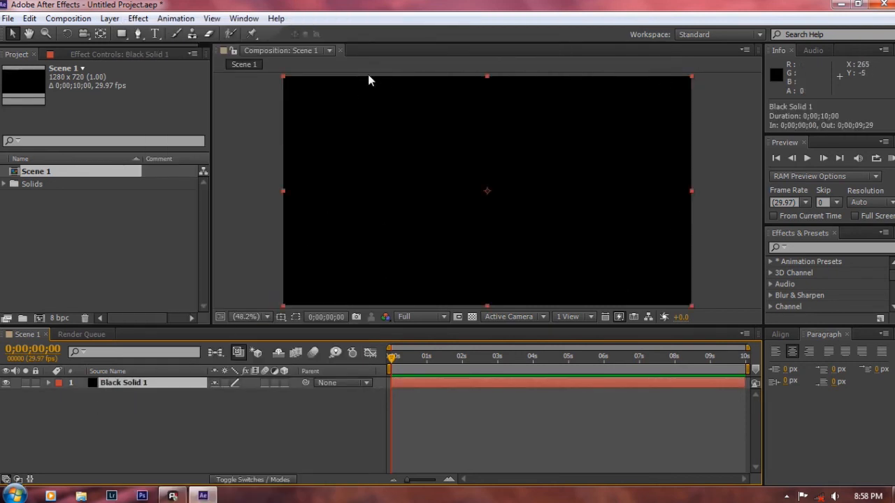
{"action": "left_click", "coordinate": [109, 18]}
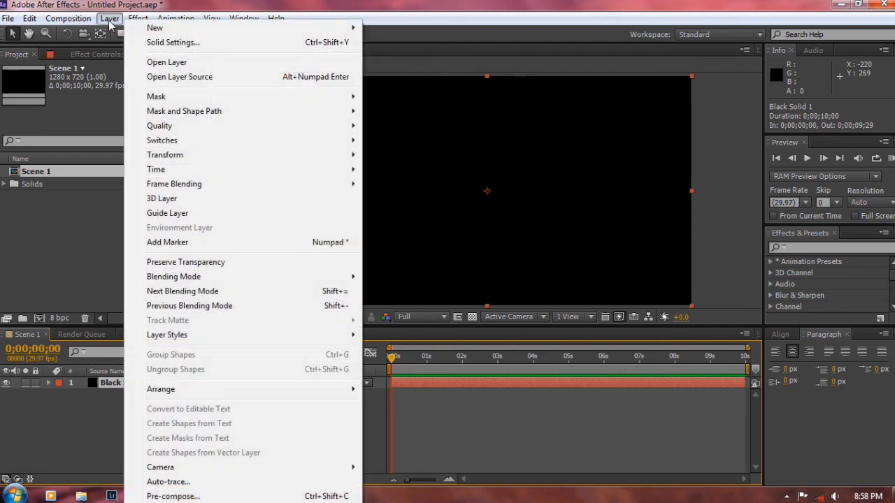
{"action": "mouse_move", "coordinate": [149, 31]}
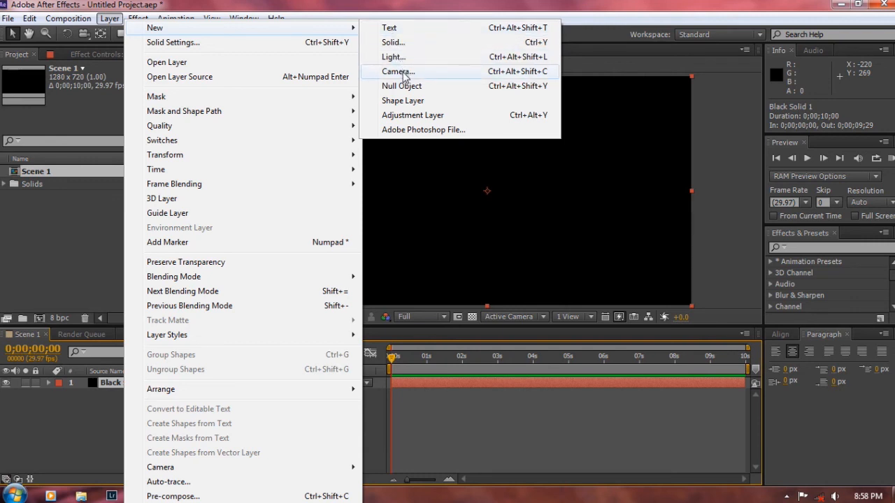
{"action": "left_click", "coordinate": [393, 3]}
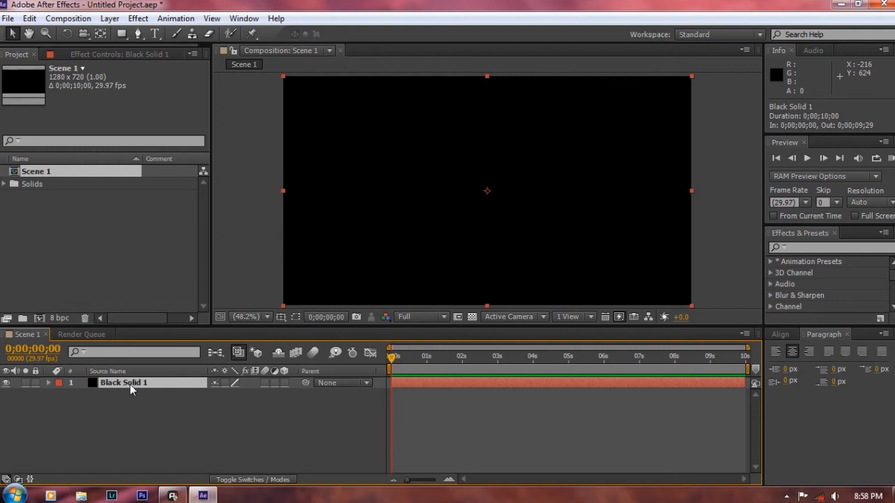
Inspect the contents of the project's Solids folder, collapse it and select the Black Solid 1 layer in the timeline
{"action": "left_click", "coordinate": [5, 184]}
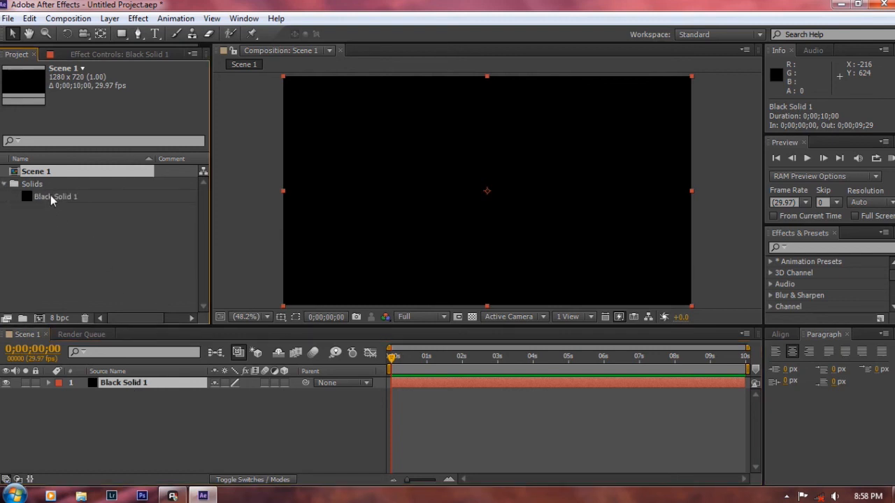
{"action": "left_click", "coordinate": [43, 188]}
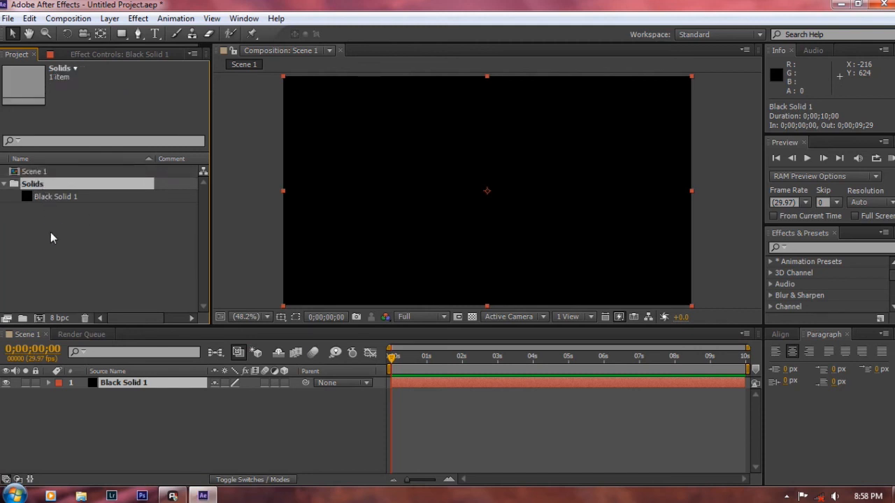
{"action": "left_click", "coordinate": [5, 184]}
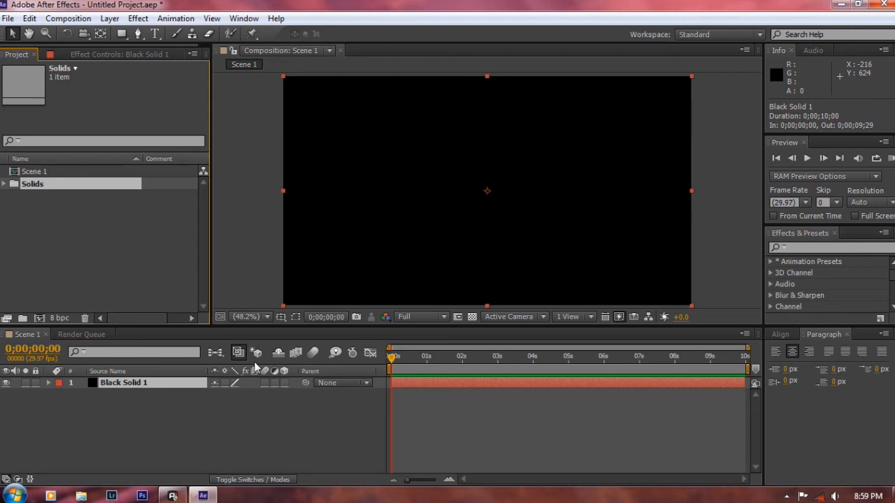
{"action": "left_click", "coordinate": [109, 386]}
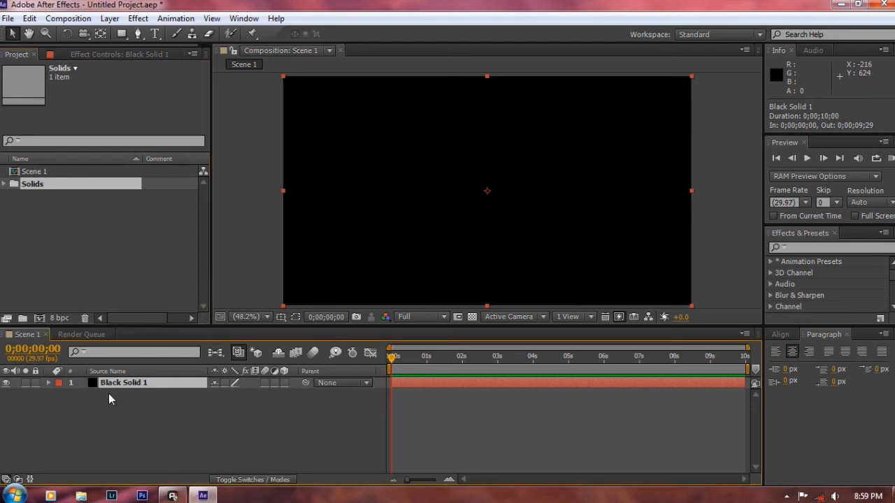